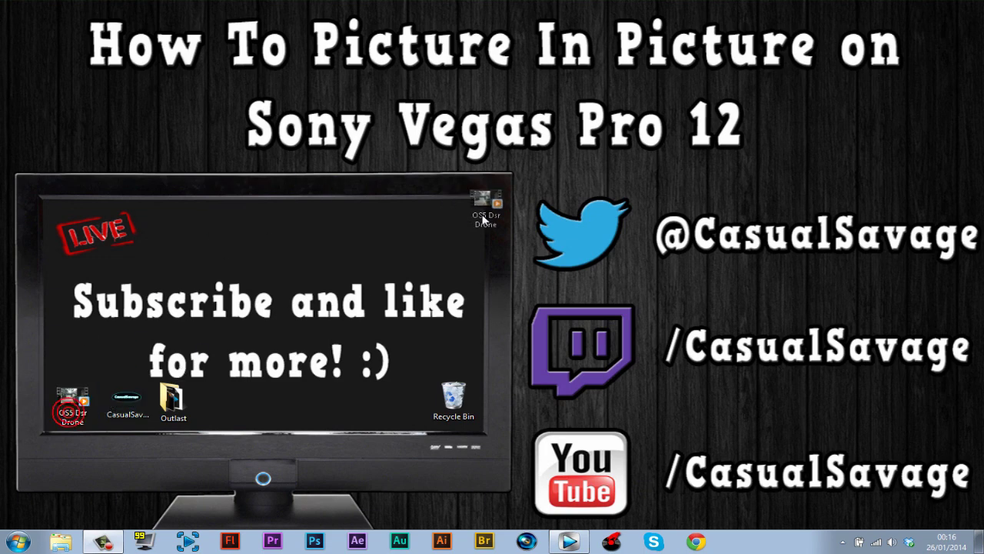
Drop the gameplay clip onto the timeline and glance at its properties.
click(567, 543)
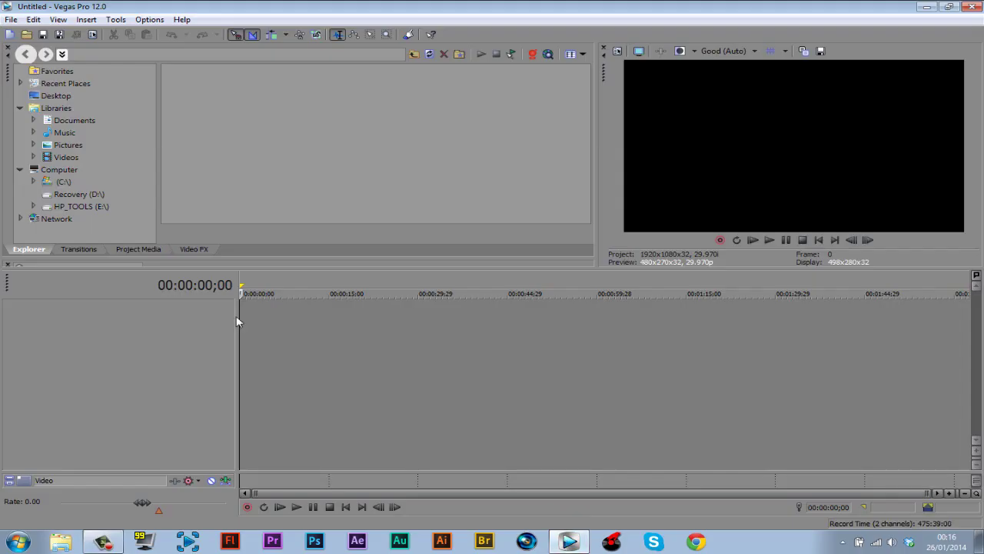
drag(261, 329, 257, 330)
right_click(253, 332)
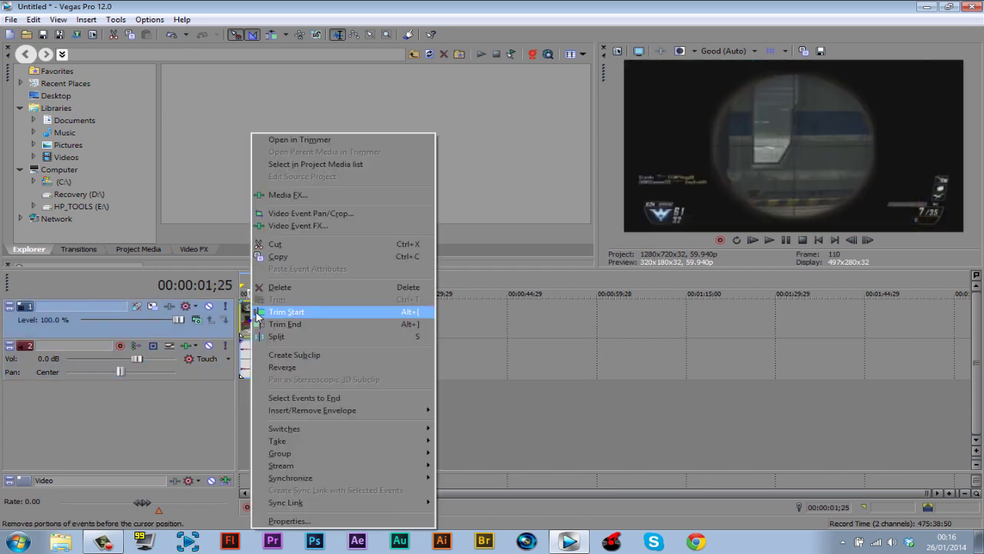
click(290, 521)
click(537, 396)
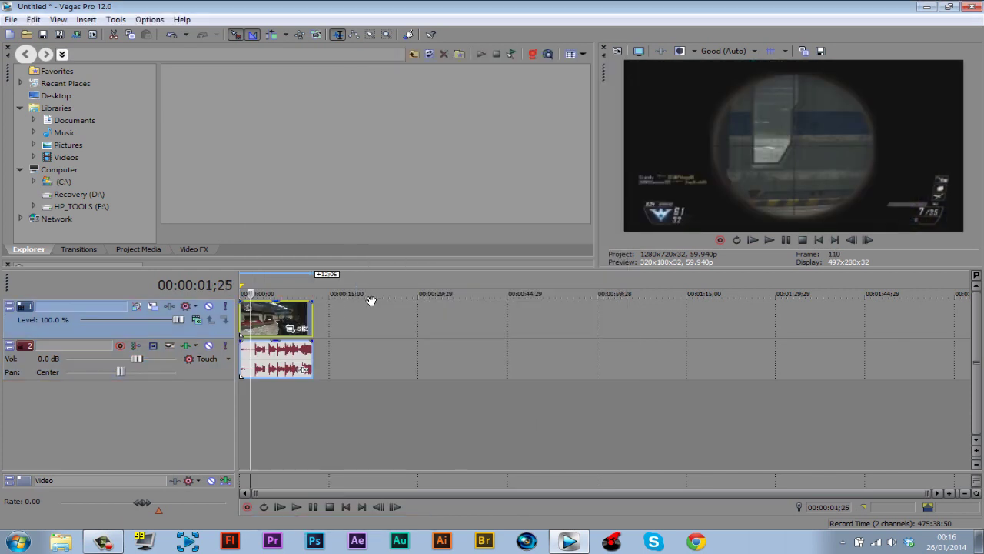
Insert an empty video track above the gameplay track.
right_click(221, 337)
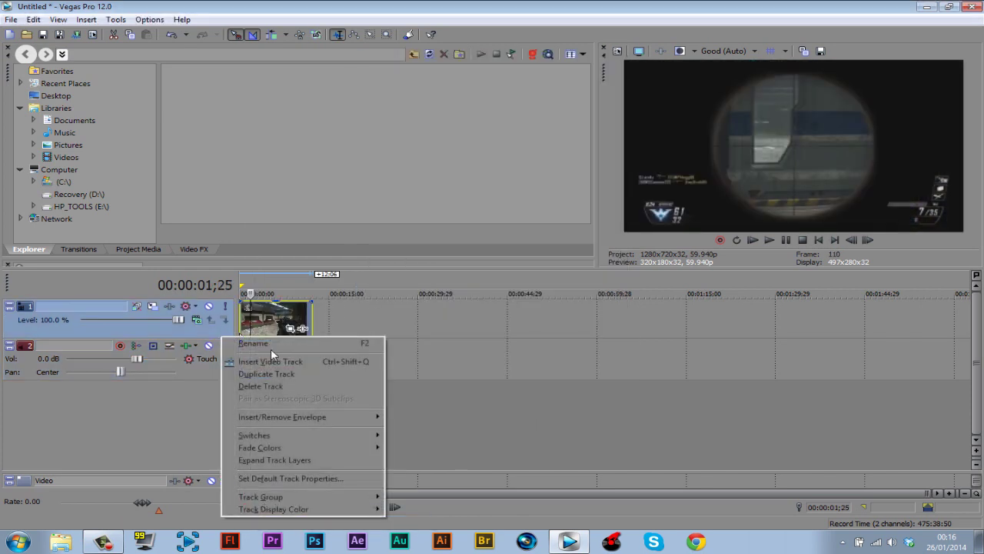
click(289, 361)
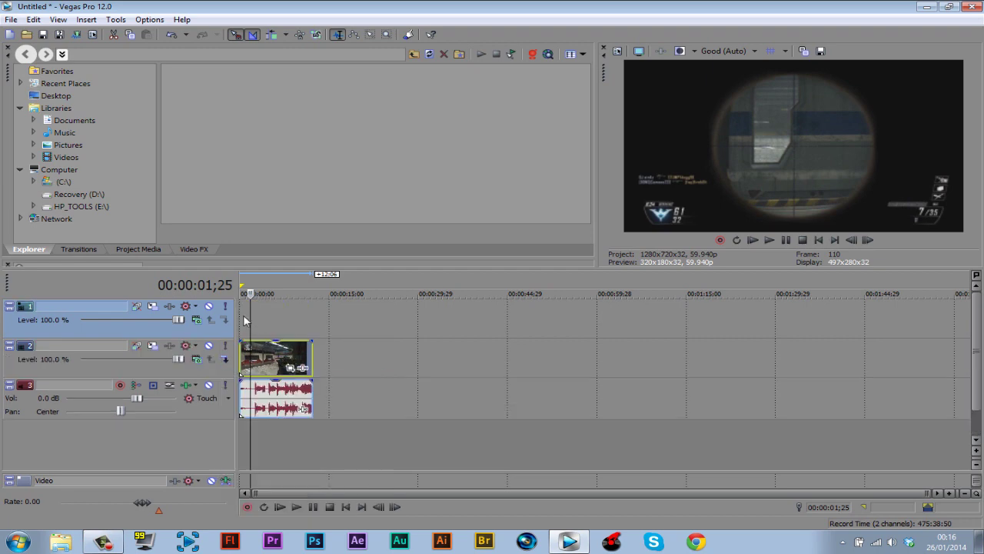
click(242, 319)
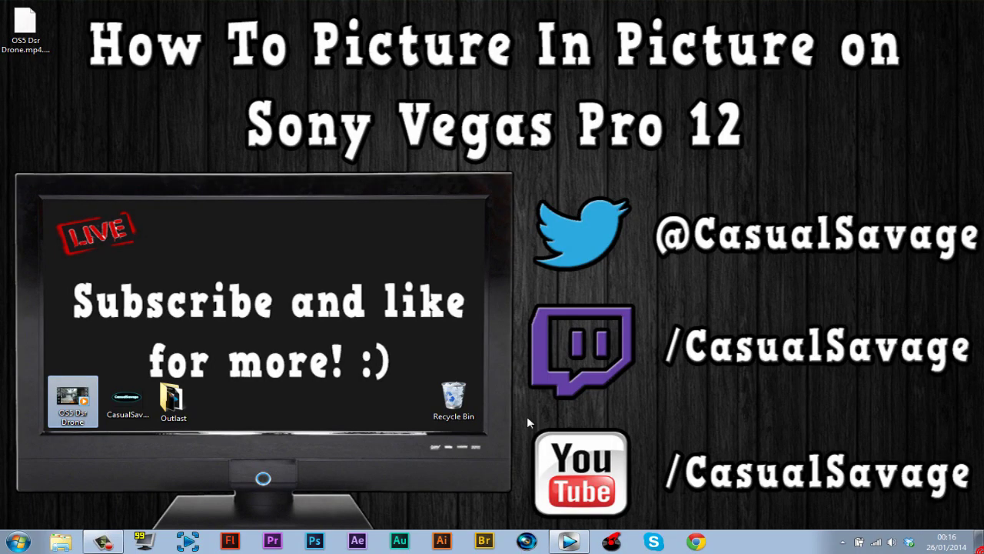
Drag the CasualSavage logo file from the desktop to the start of track 1.
mouse_move(127, 400)
mouse_down()
mouse_move(350, 369)
mouse_move(342, 333)
mouse_up()
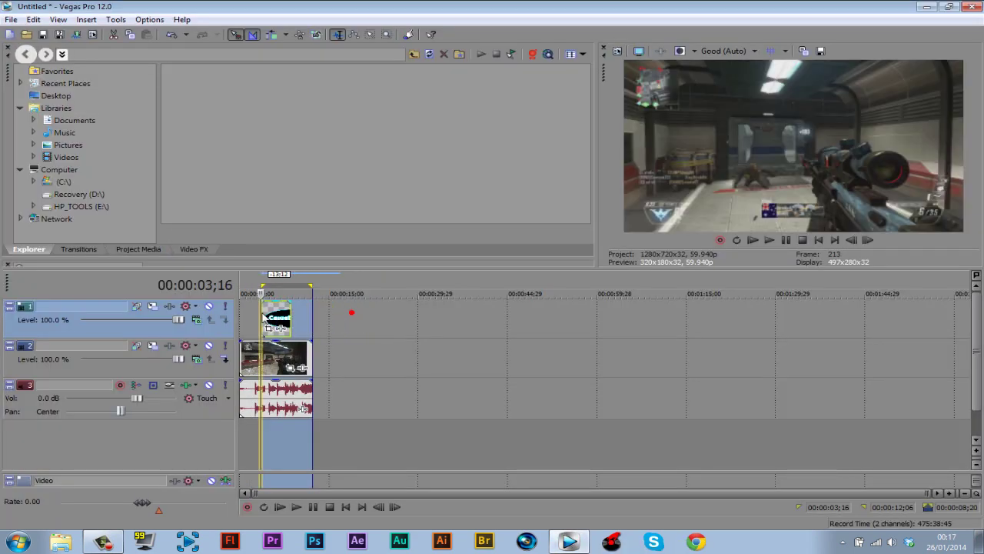
mouse_move(342, 333)
mouse_down()
mouse_move(253, 318)
mouse_move(312, 327)
mouse_up()
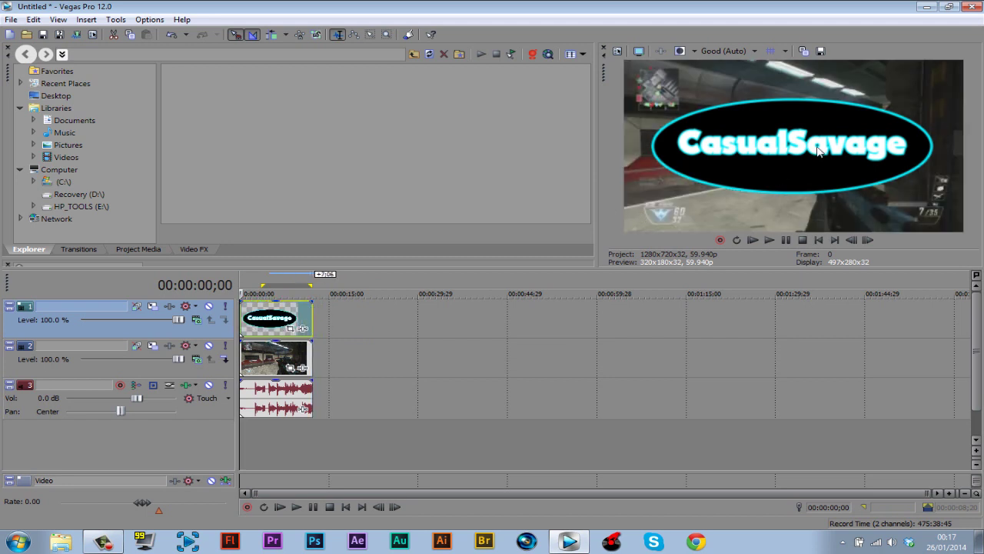
In Track 1's Track Motion, shrink the logo to about a third and move it top-right.
click(152, 307)
drag(572, 102, 446, 212)
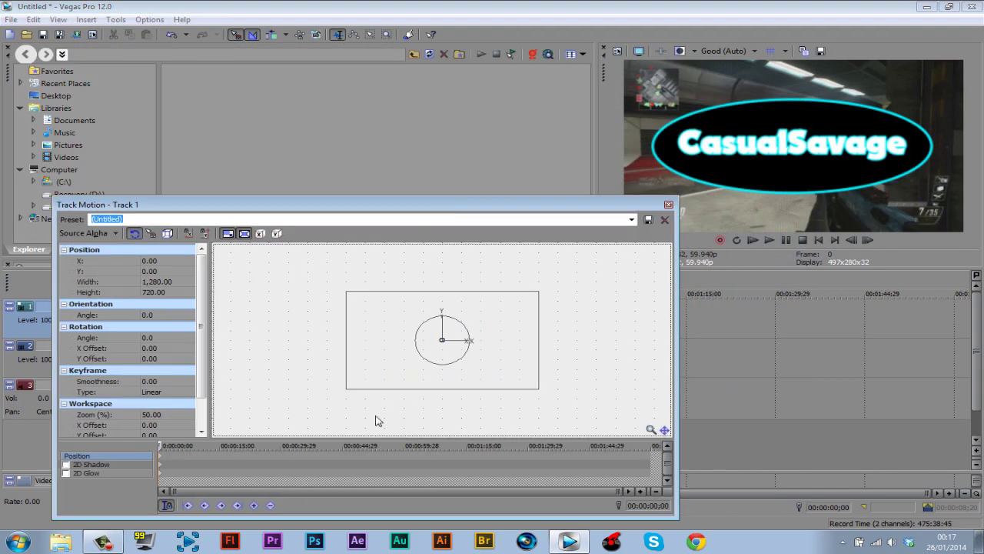
drag(346, 390, 407, 359)
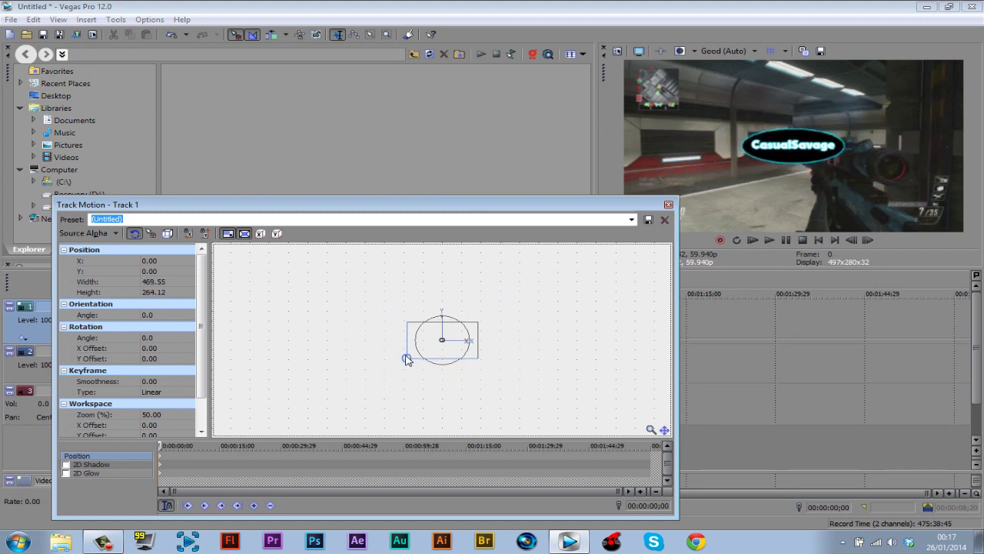
drag(444, 354, 506, 321)
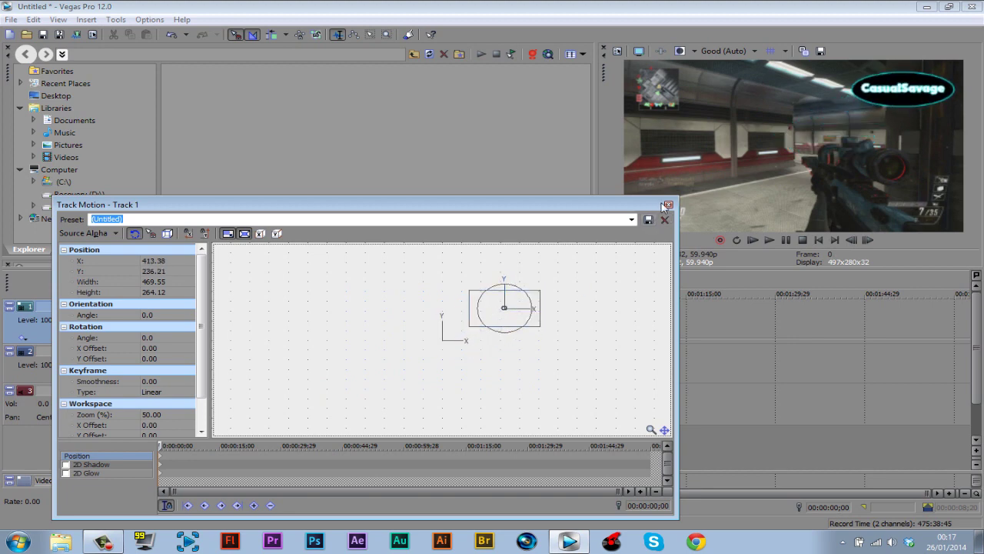
click(666, 206)
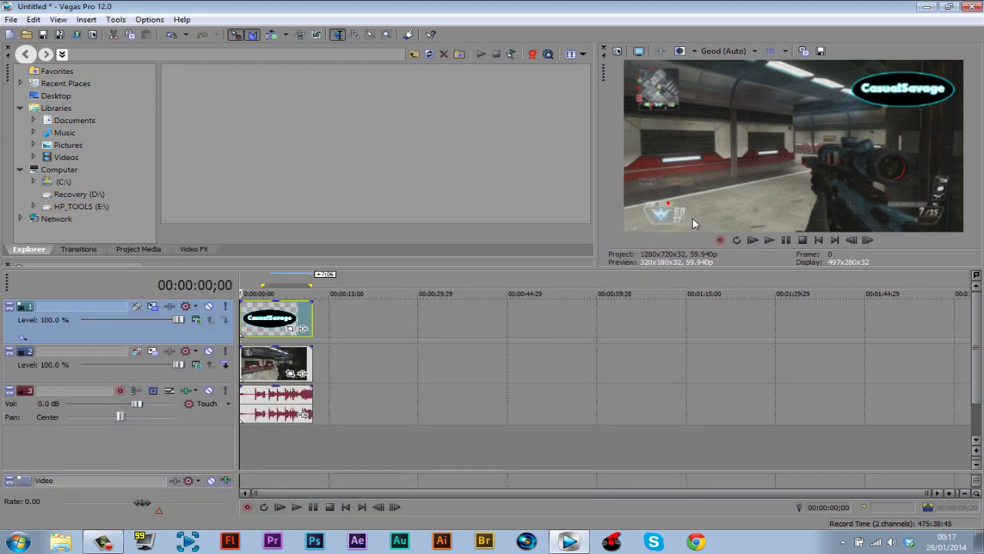
Set preview quality to Draft, play the project to check the logo, then close Vegas Pro.
click(758, 243)
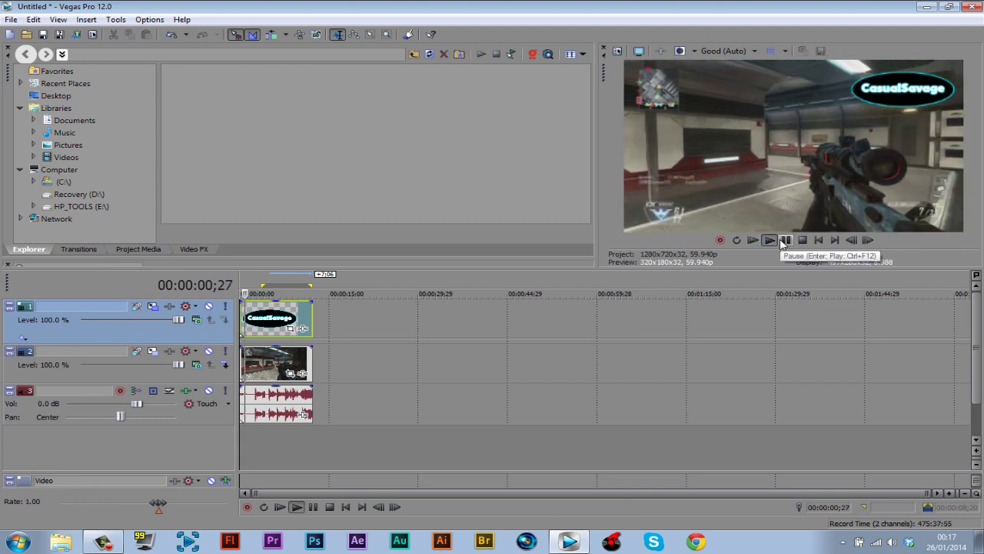
click(785, 240)
click(735, 54)
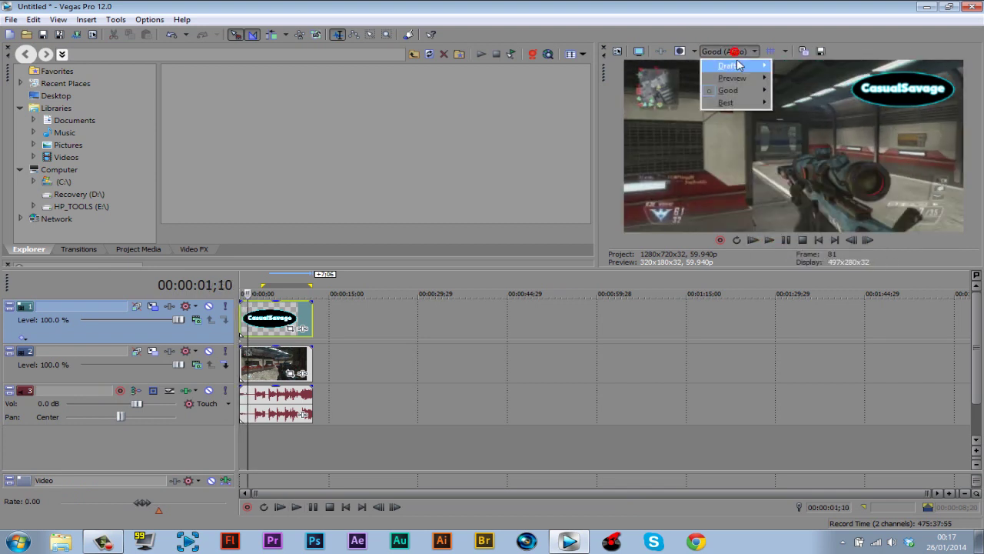
click(792, 65)
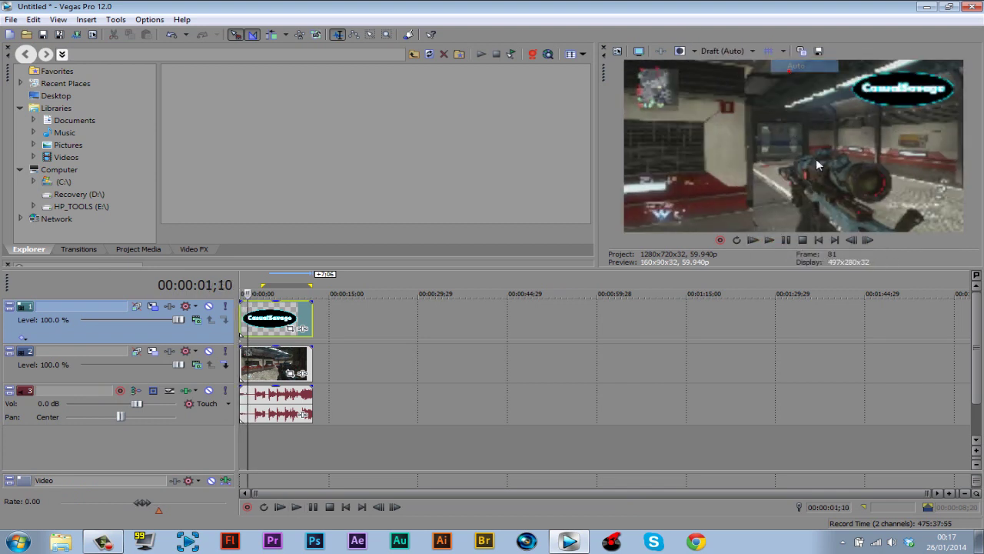
click(755, 240)
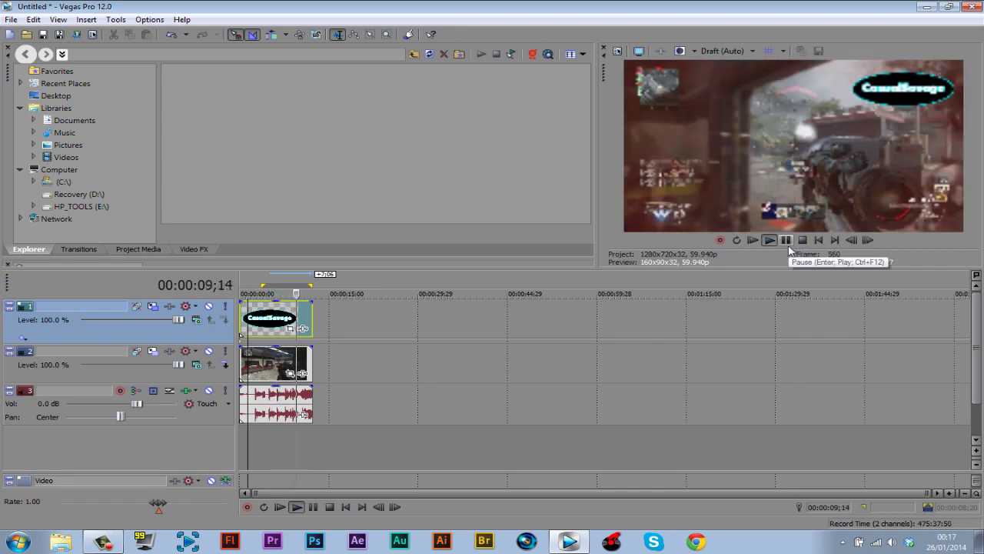
click(787, 242)
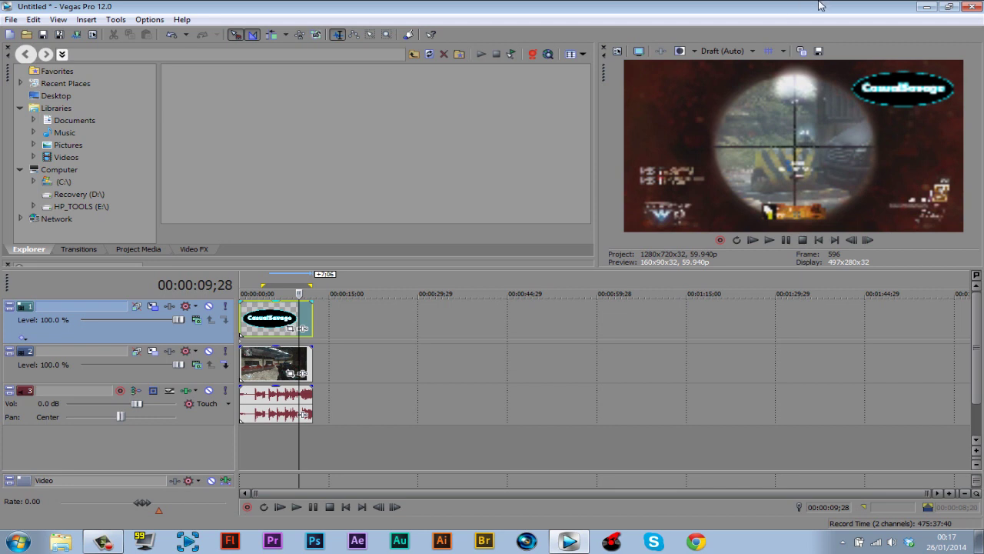
click(973, 7)
Answer the save prompt and open the Outlast .veg project from the Outlast folder.
click(504, 225)
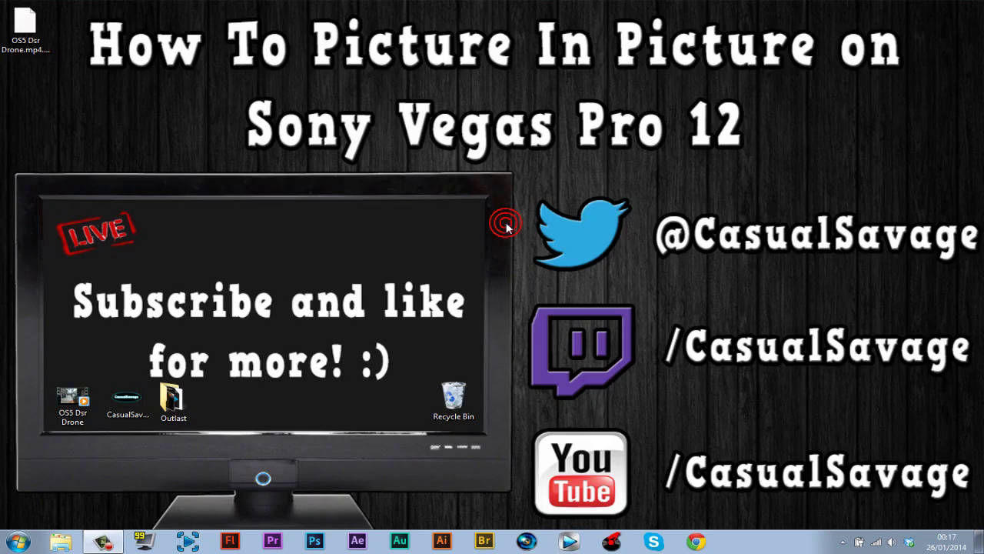
double_click(178, 404)
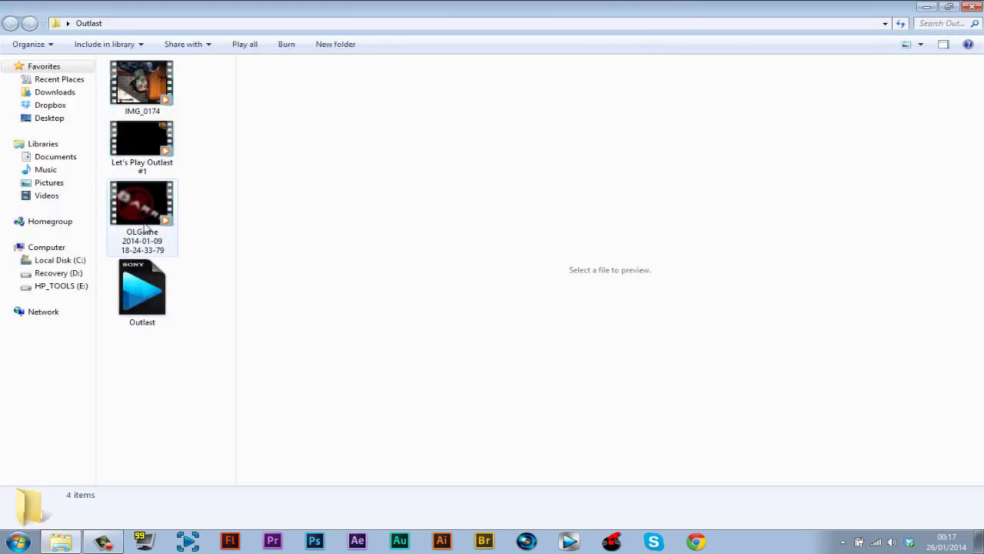
double_click(140, 315)
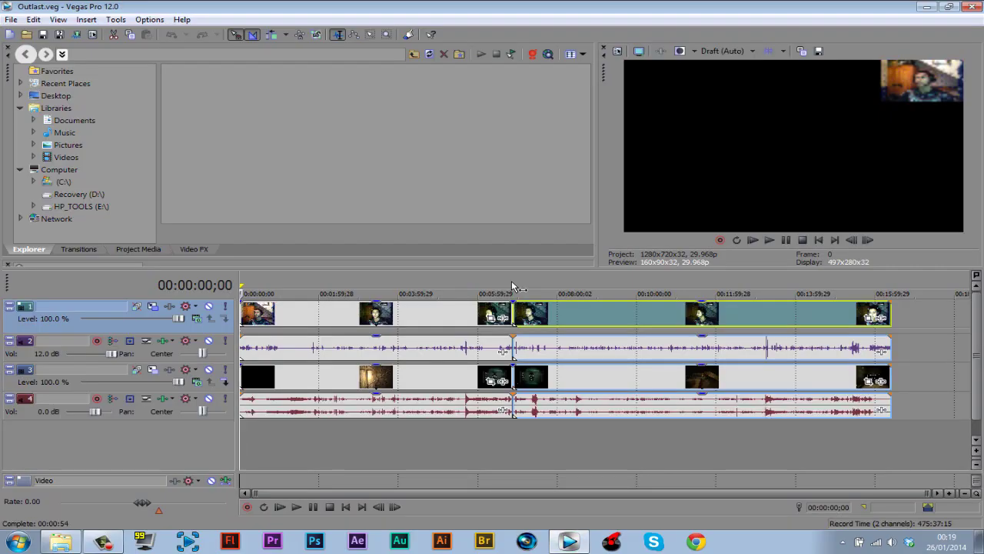
Jump to about 3:32 and play a stretch to check the webcam inset.
click(254, 317)
scroll(261, 315, up, 3)
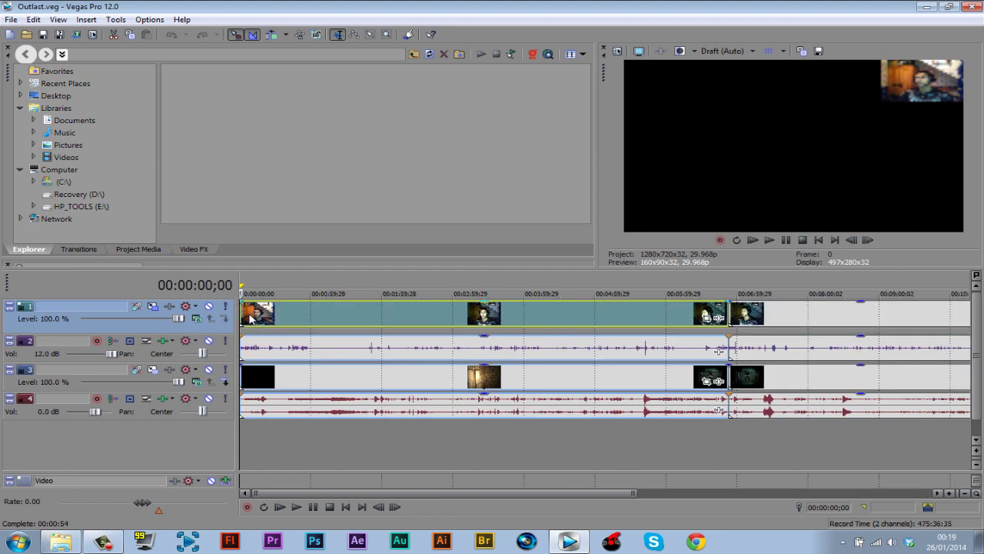
scroll(269, 316, up, 2)
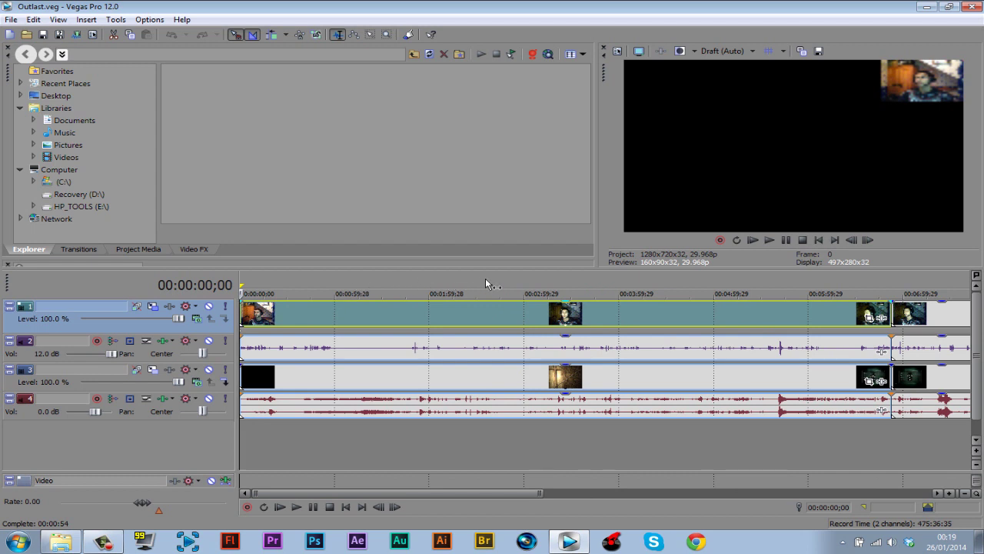
click(522, 283)
click(576, 283)
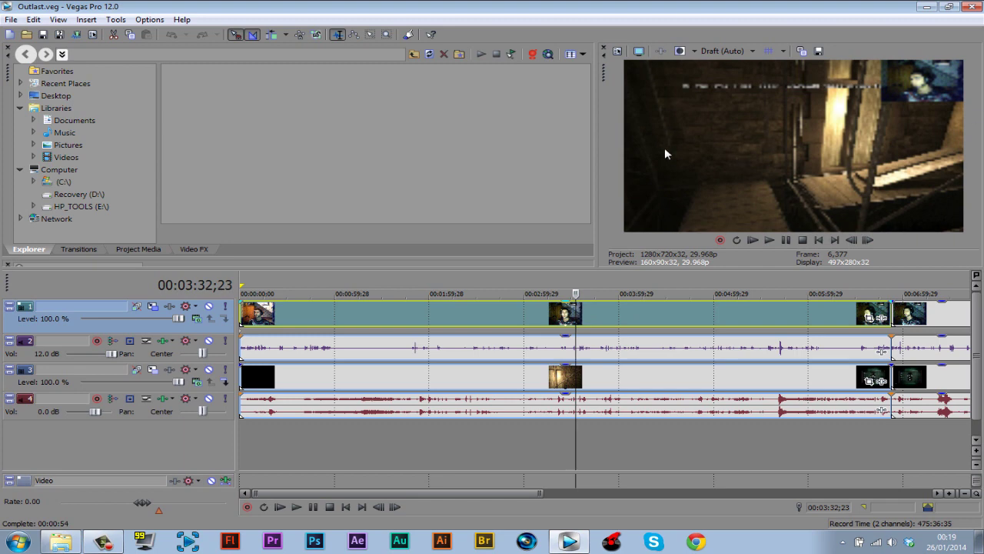
click(769, 240)
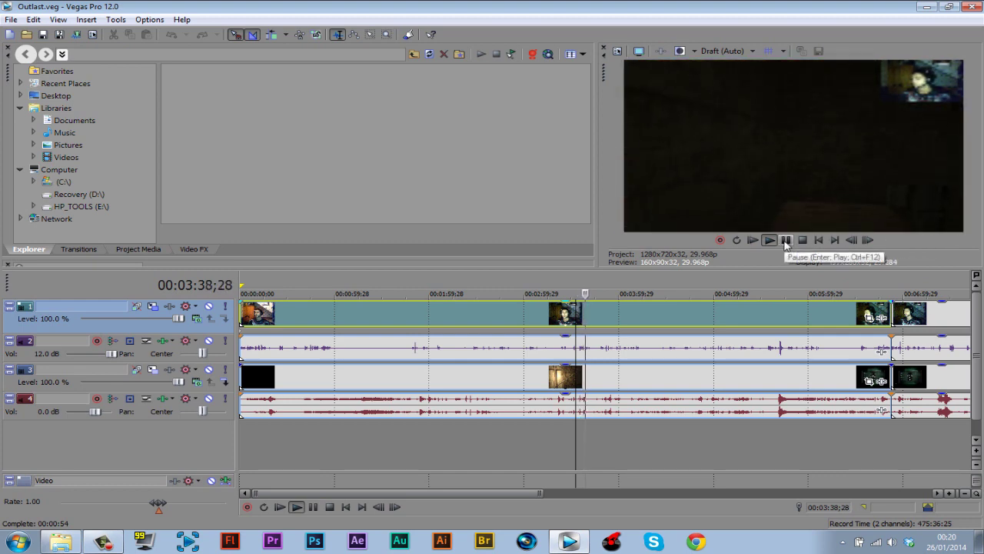
click(786, 240)
Zoom the timeline out, jump ahead to about eleven minutes, then return to the start.
drag(481, 493, 654, 493)
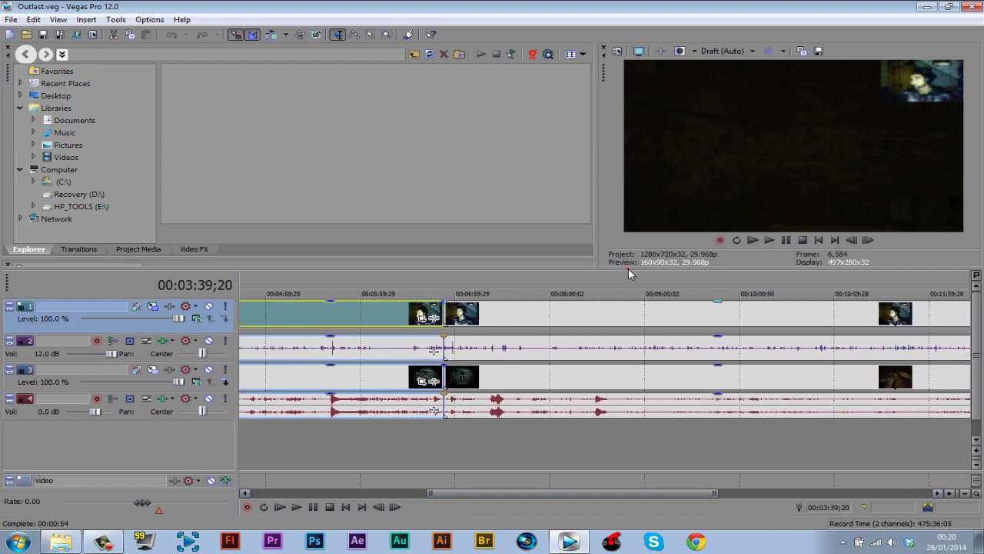
click(631, 290)
scroll(677, 288, down, 2)
click(691, 286)
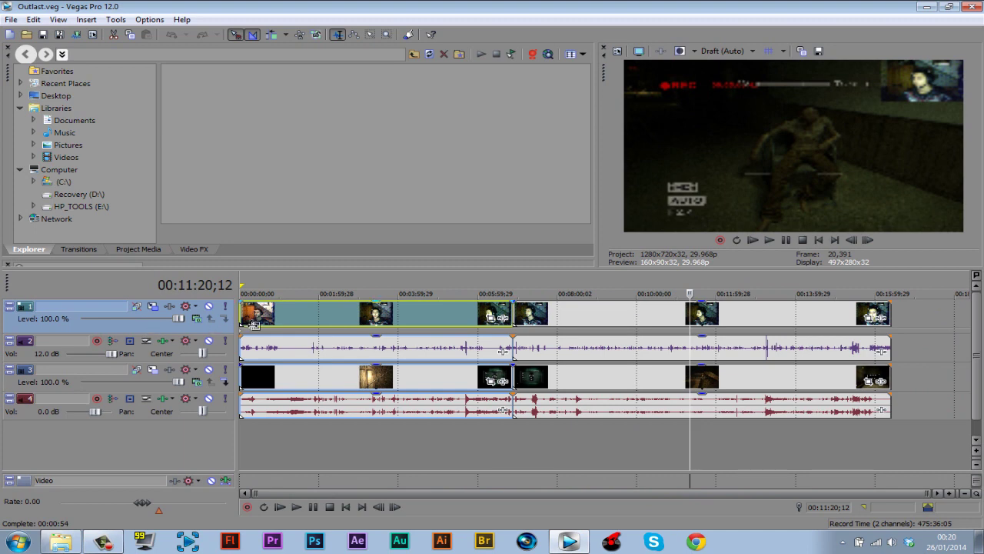
key(Home)
Open Track 1's motion settings and drag the webcam inset to slightly left of centre.
click(153, 306)
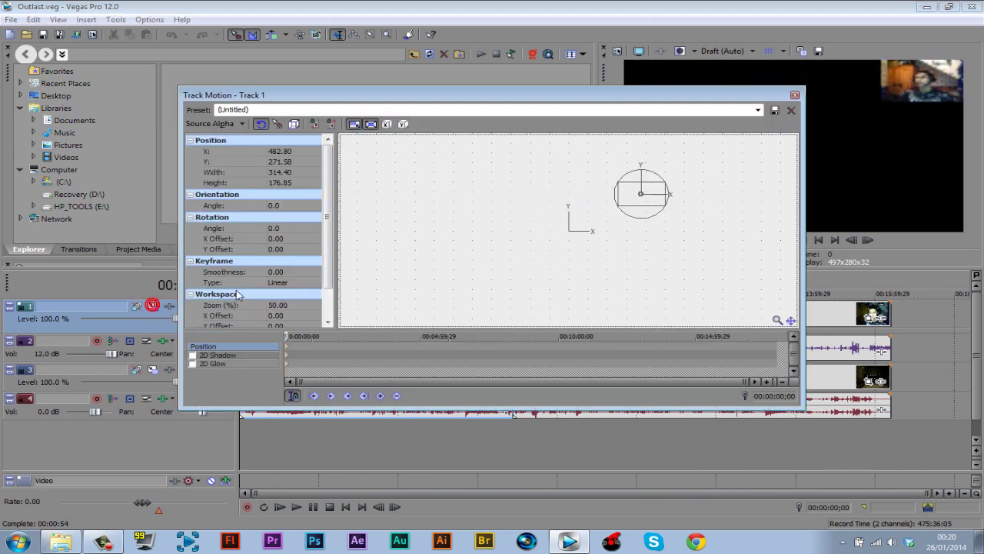
mouse_move(653, 211)
mouse_down()
mouse_move(544, 214)
mouse_move(572, 228)
mouse_up()
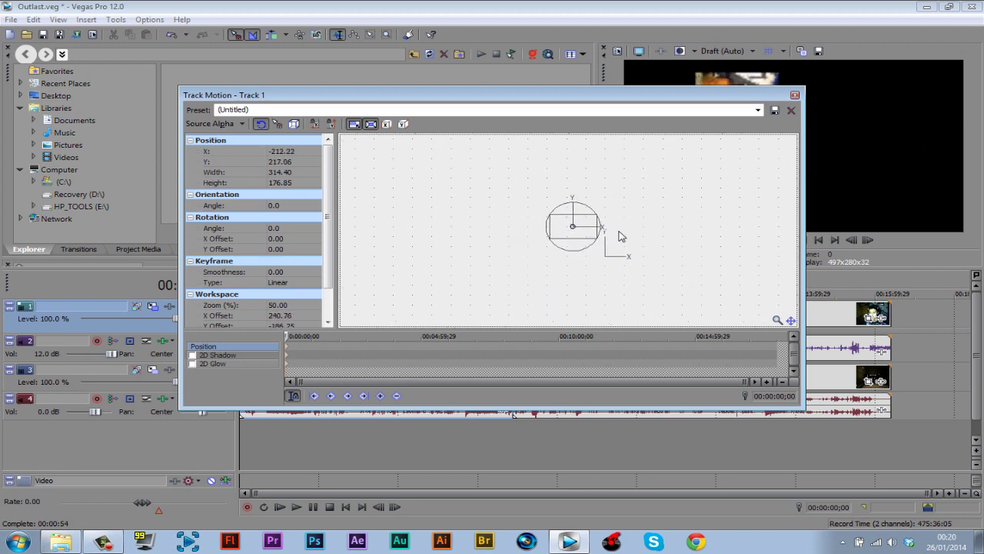
drag(707, 100, 640, 216)
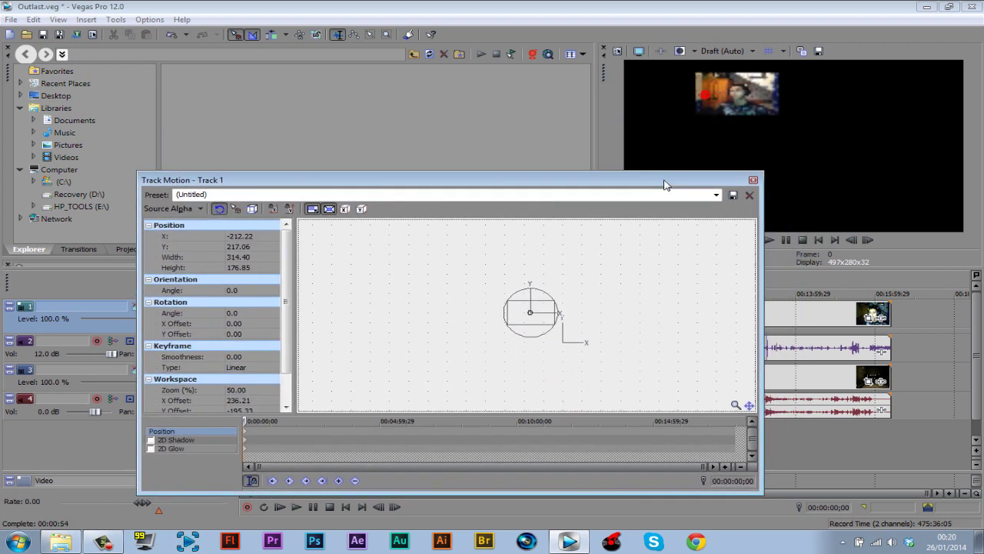
drag(519, 355, 477, 349)
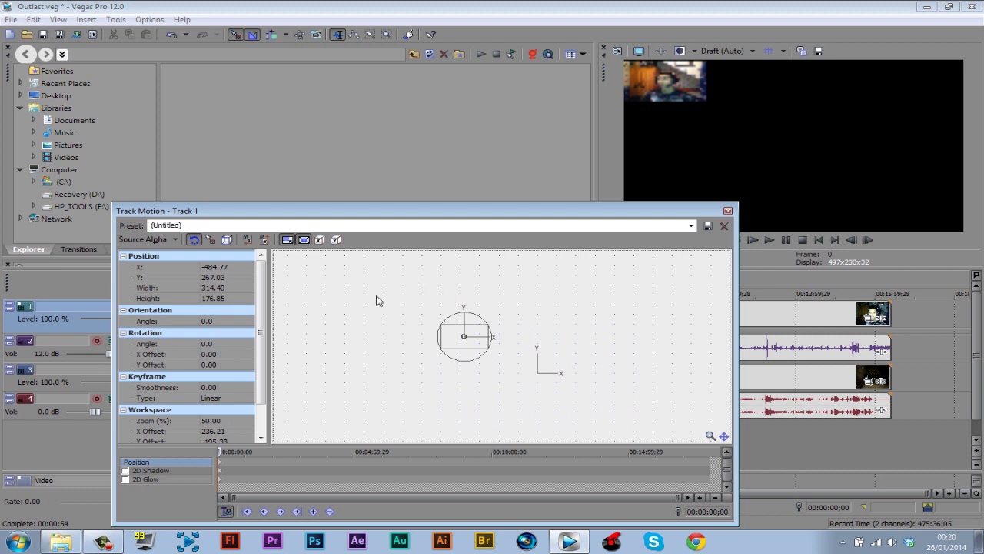
drag(479, 346, 518, 366)
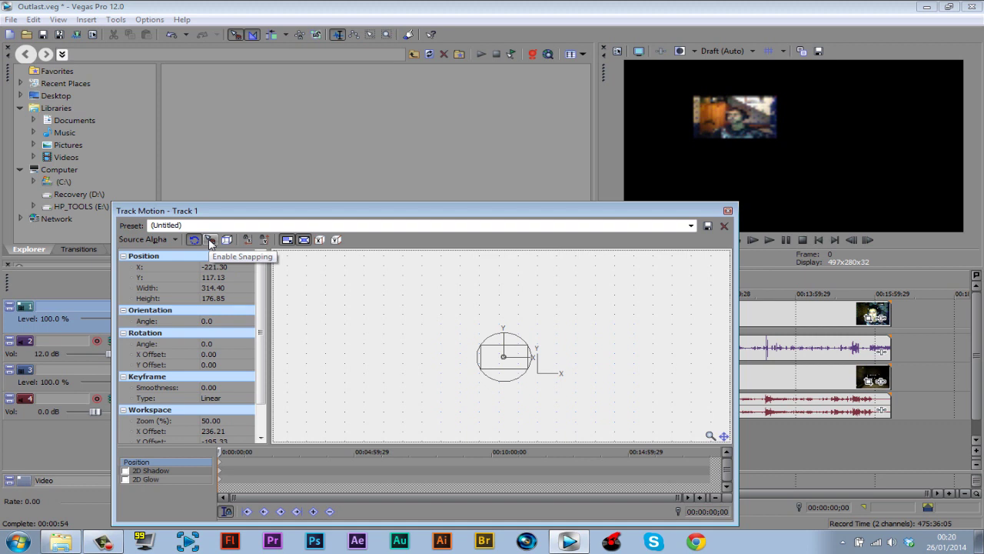
click(210, 241)
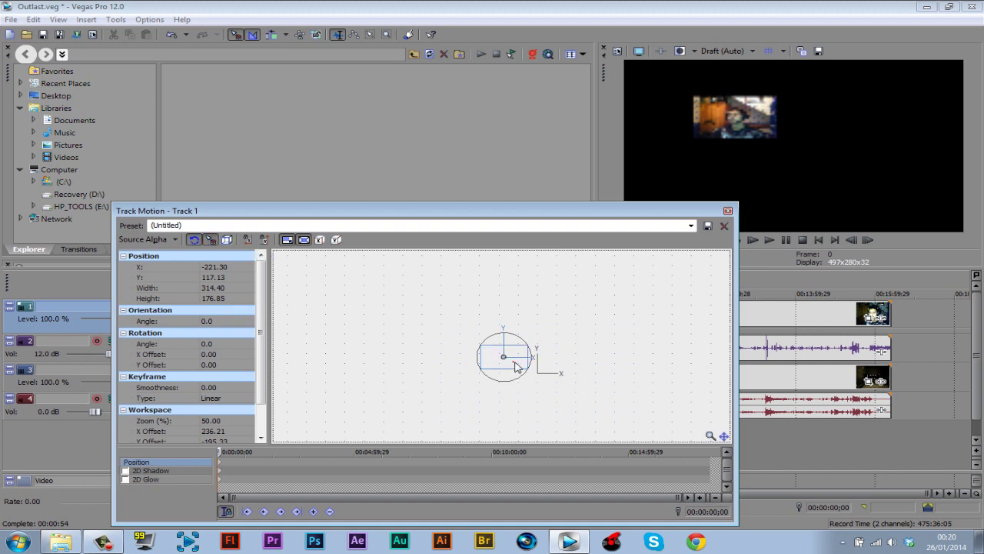
Drag the webcam inset back into the top-right corner of the frame.
drag(517, 366, 618, 348)
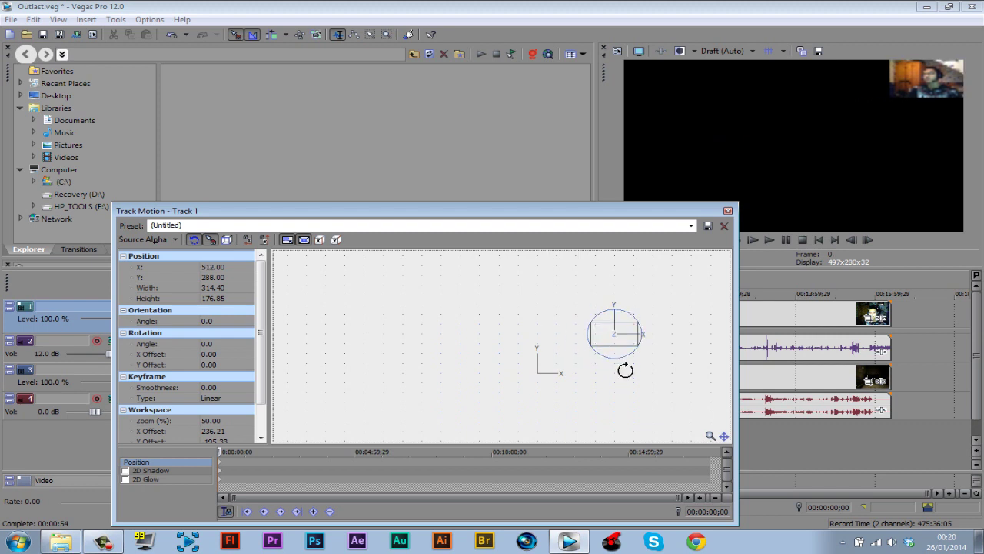
scroll(619, 367, up, 2)
scroll(573, 374, up, 2)
scroll(643, 371, up, 2)
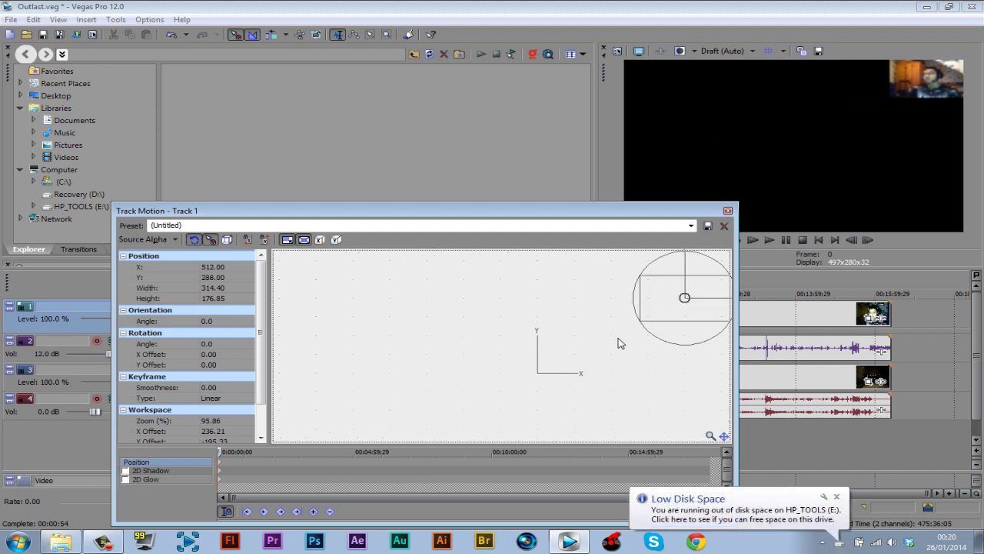
scroll(593, 345, down, 1)
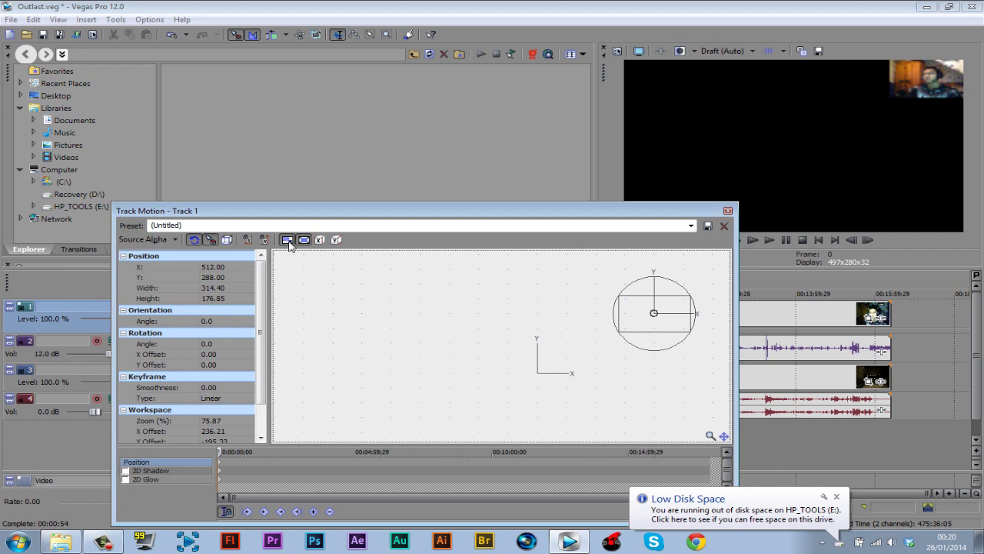
At about 00:02:59;21, resize the webcam down to a small inset near the upper centre.
drag(676, 326, 569, 374)
click(300, 459)
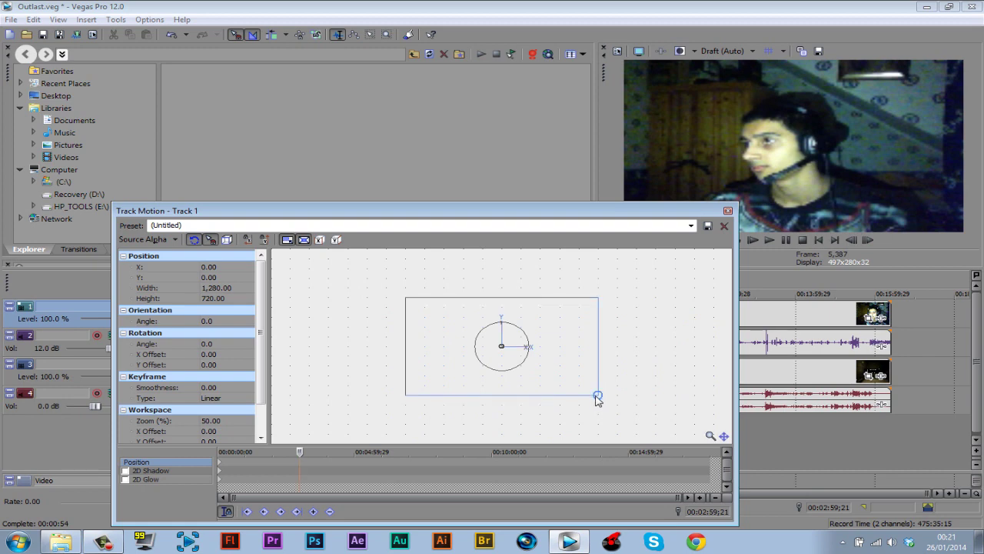
drag(596, 395, 554, 377)
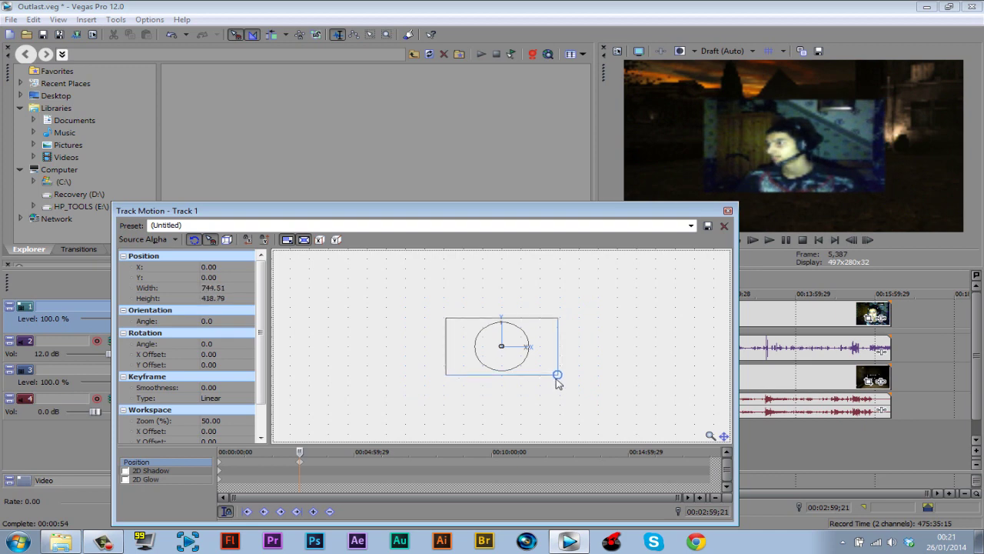
drag(553, 377, 589, 398)
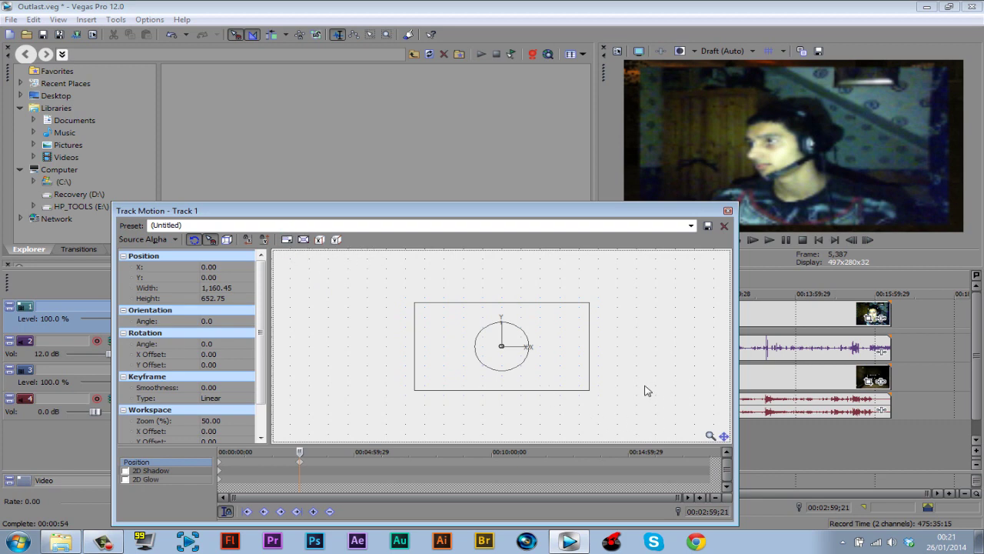
mouse_move(589, 390)
mouse_down()
mouse_move(529, 345)
mouse_move(547, 383)
mouse_move(545, 359)
mouse_move(512, 345)
mouse_move(515, 355)
mouse_up()
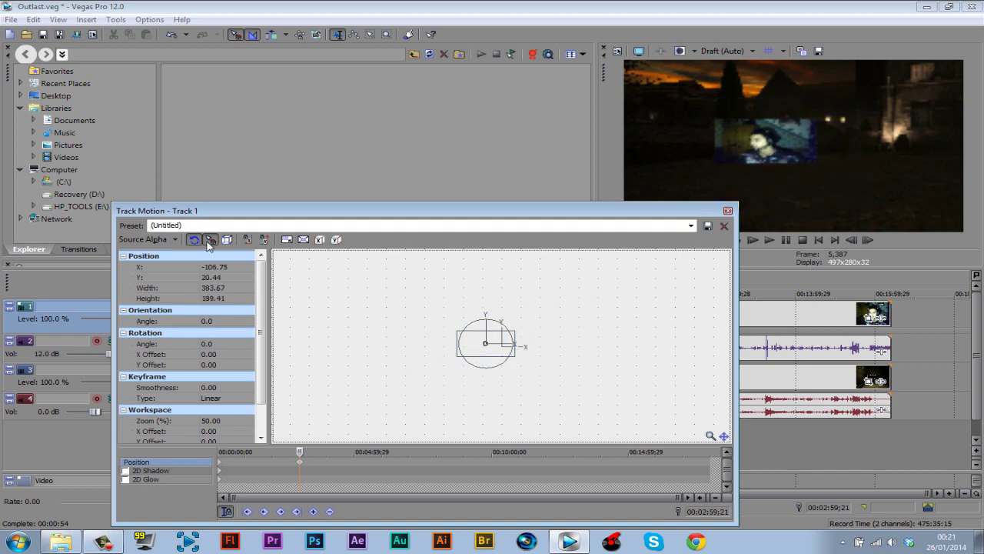
Restore the motion box to full frame, then shrink the webcam into the top-right corner.
click(298, 240)
right_click(489, 343)
click(539, 367)
right_click(503, 360)
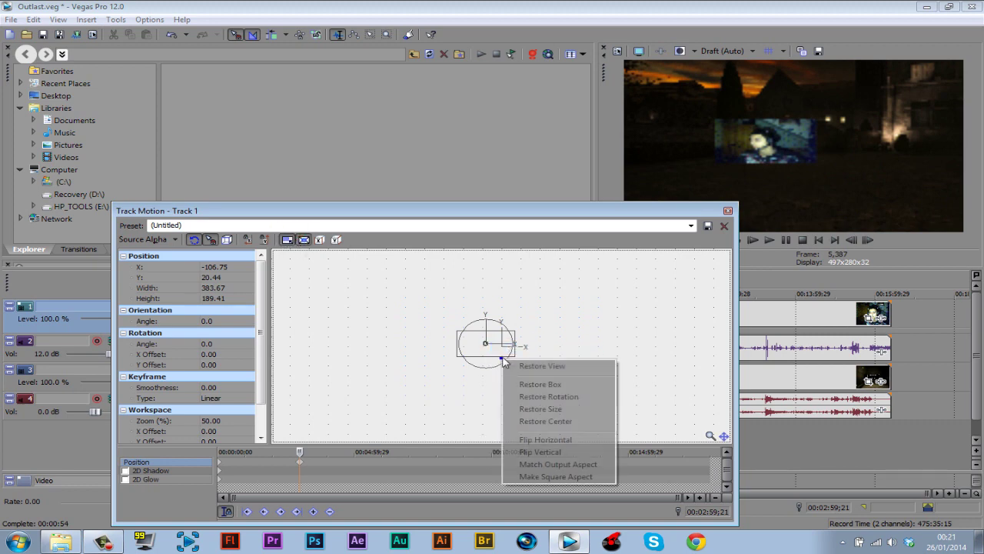
click(528, 385)
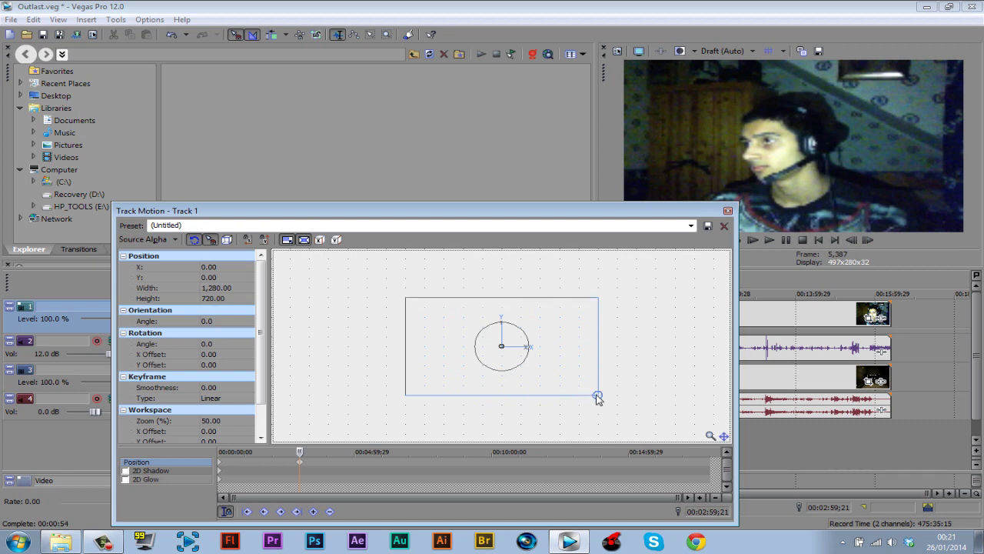
mouse_move(597, 397)
mouse_down()
mouse_move(521, 363)
mouse_move(545, 330)
mouse_move(576, 334)
mouse_move(586, 317)
mouse_up()
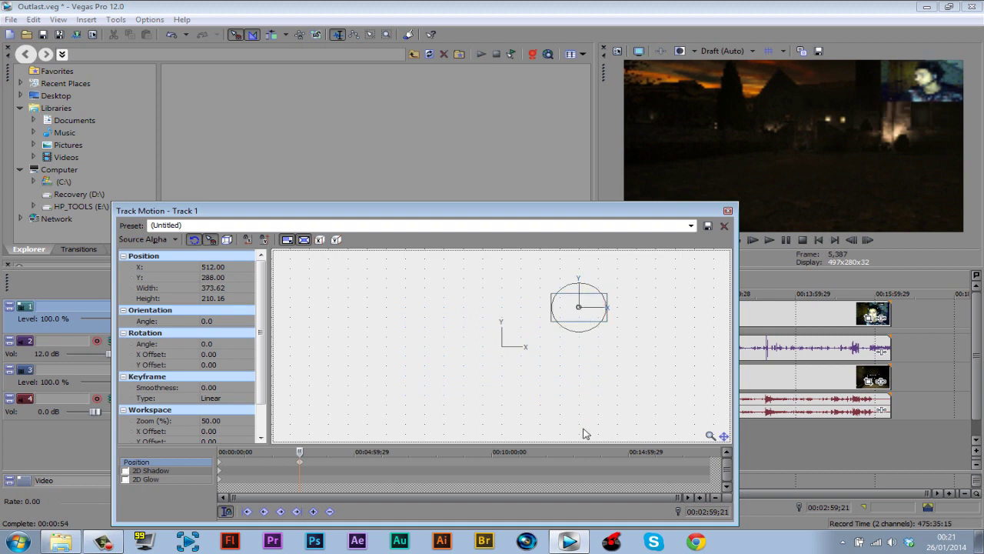